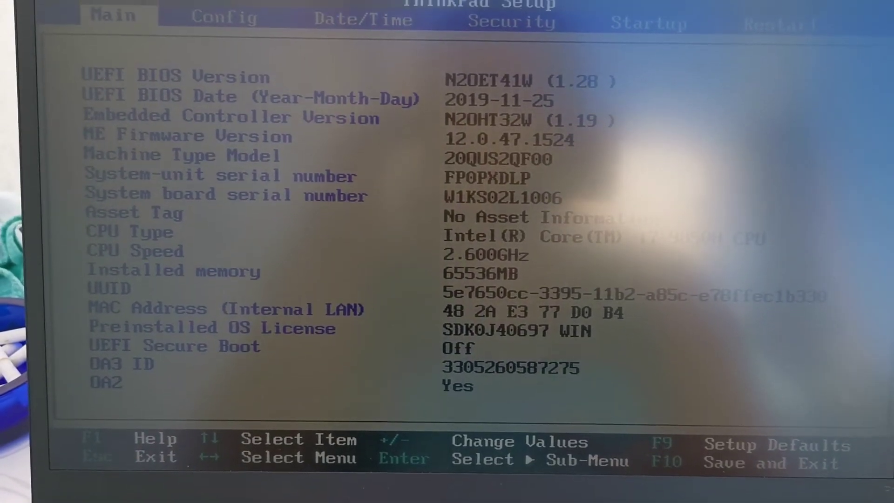
# Move to the Config page and highlight the Display category
pyautogui.press('Right')
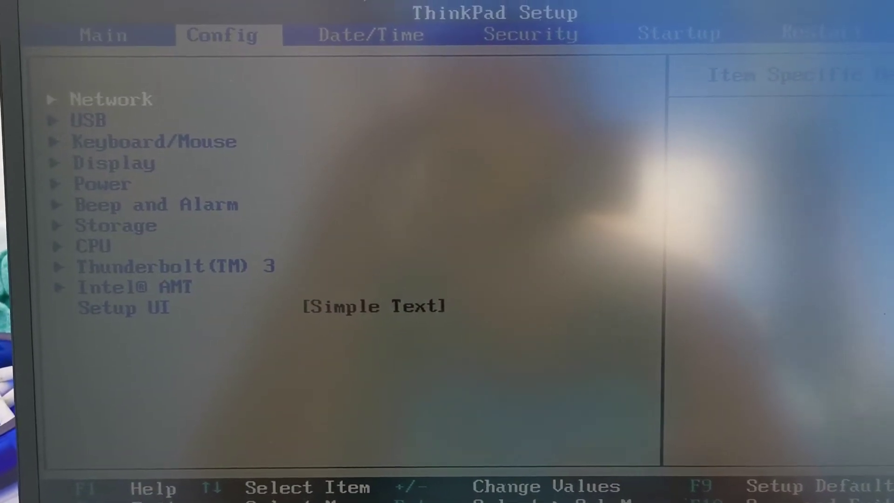
pyautogui.press('Down')
pyautogui.press('Down')
pyautogui.press('Down')
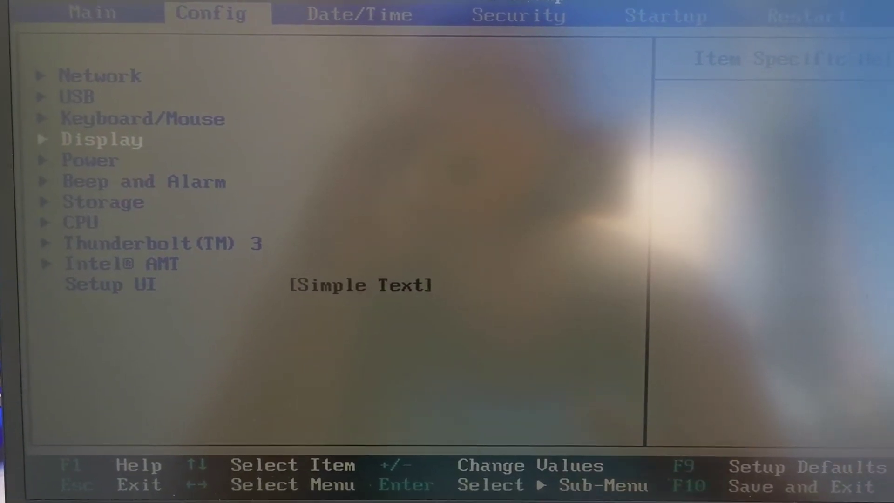
# Enter the Display settings and bring up the Graphics Device choices
pyautogui.press('Return')
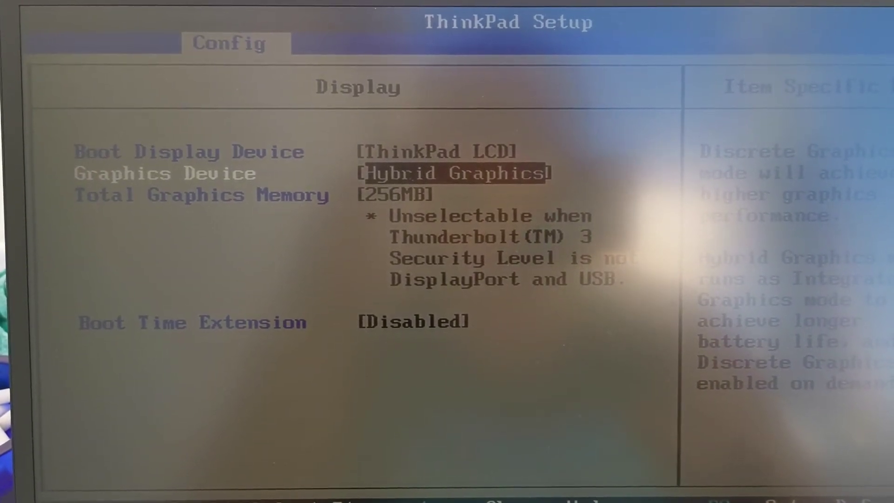
pyautogui.press('Return')
# Choose Discrete Graphics as the Graphics Device, replacing Hybrid Graphics
pyautogui.press('Up')
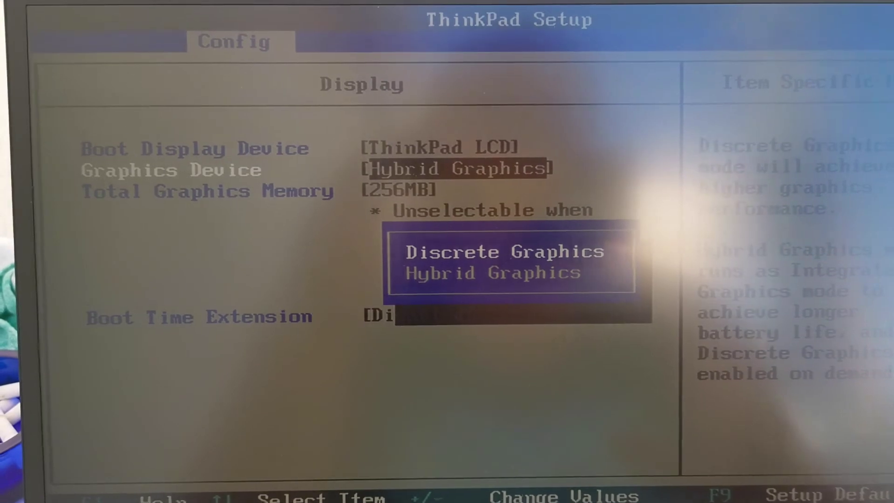
pyautogui.press('Down')
pyautogui.press('Up')
pyautogui.press('Return')
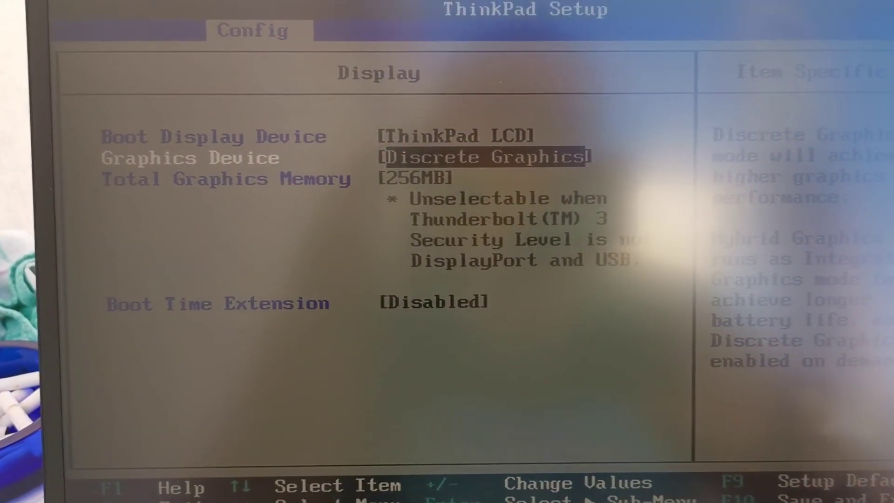